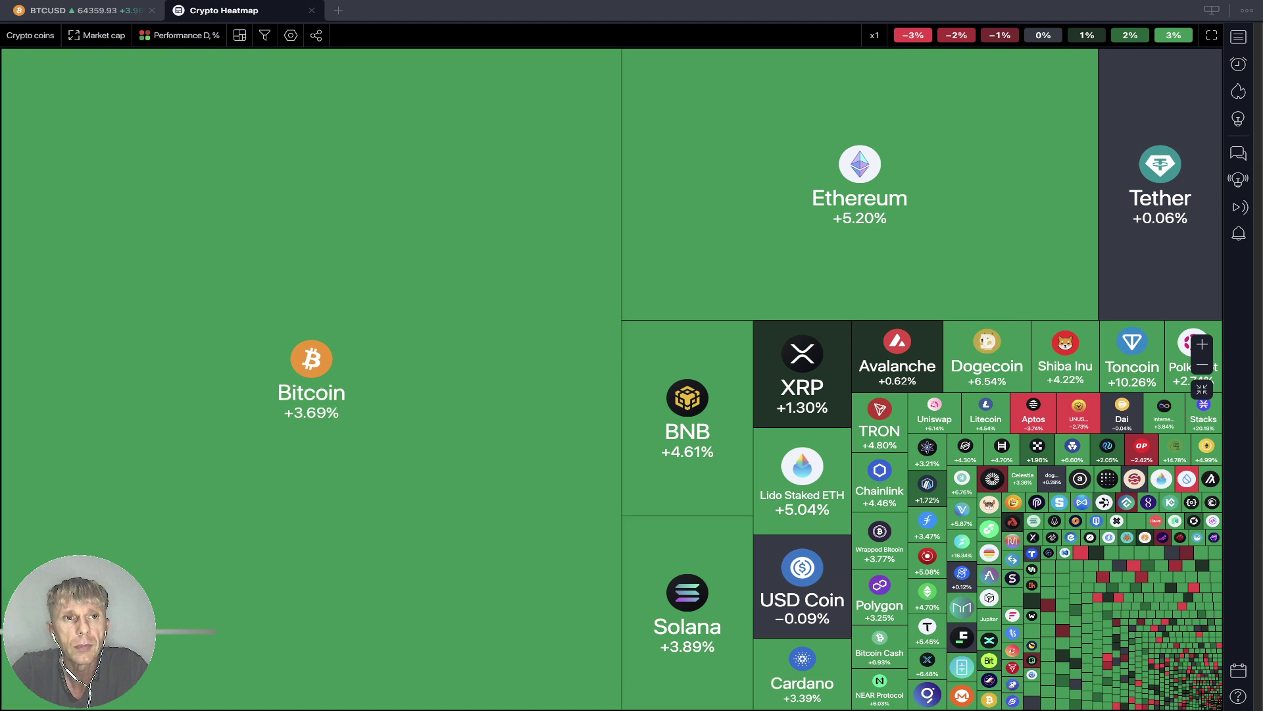
- Close the Crypto Heatmap tab to get back to the BTCUSD daily chart
click(312, 9)
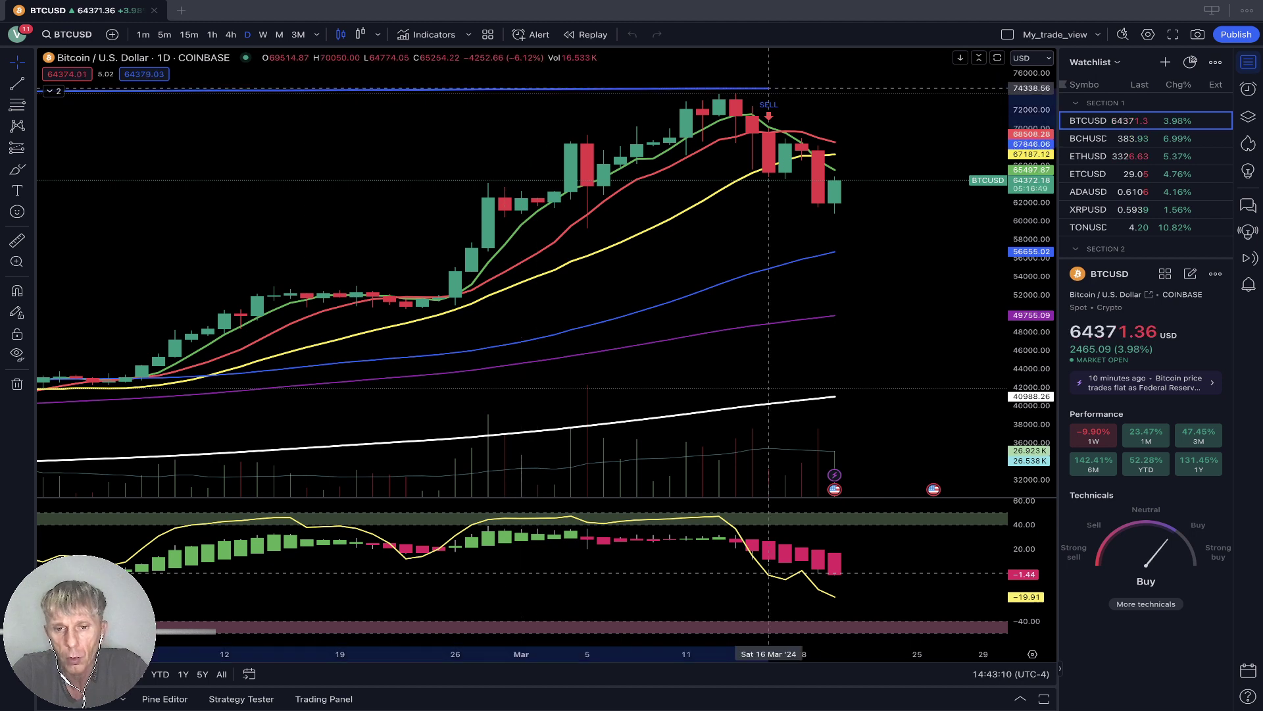
- Finish the blue line at Bitcoin's March high near 74,000, then deselect it
click(818, 94)
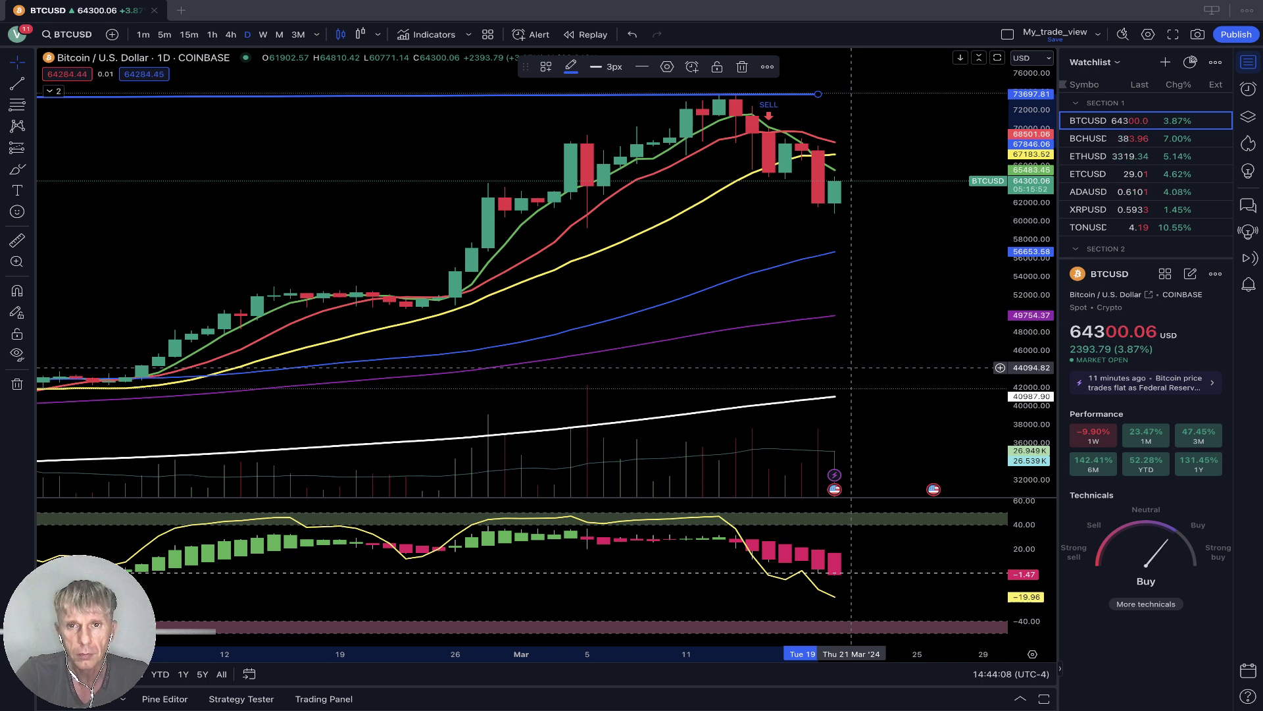
click(901, 303)
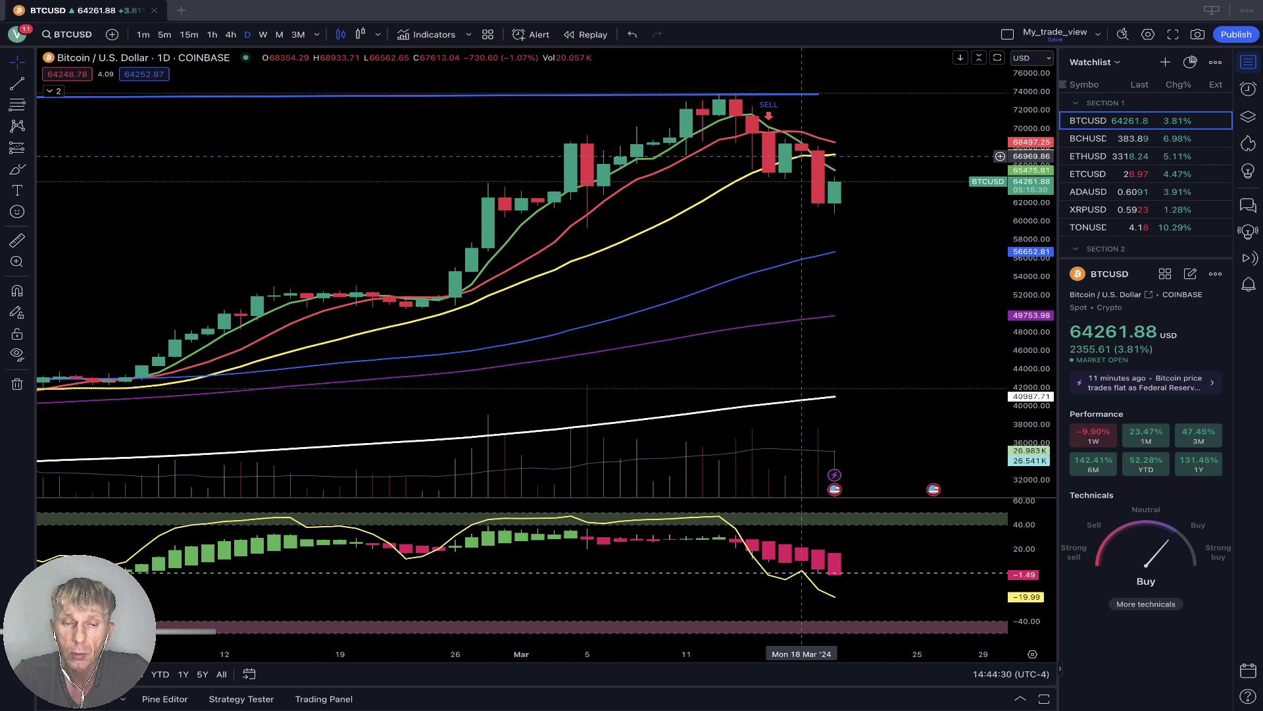
drag(307, 211, 894, 209)
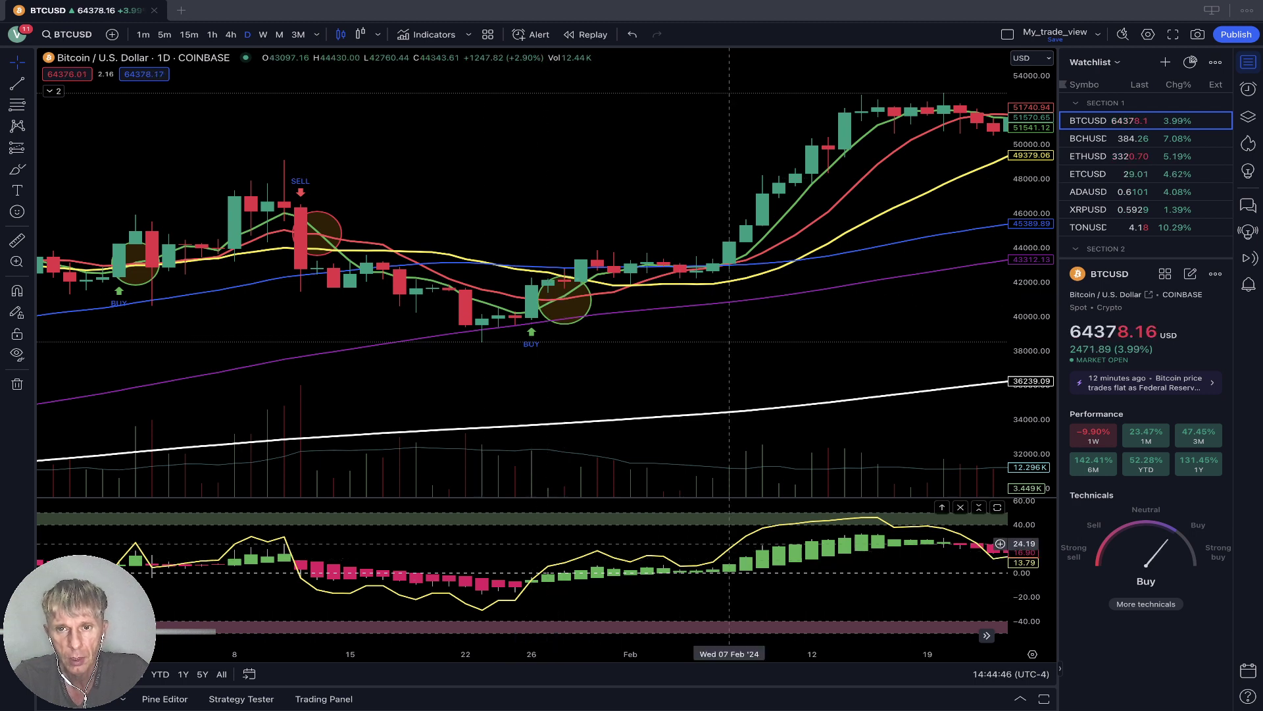
mouse_move(729, 543)
mouse_down()
mouse_move(384, 408)
mouse_move(313, 360)
mouse_move(259, 369)
mouse_up()
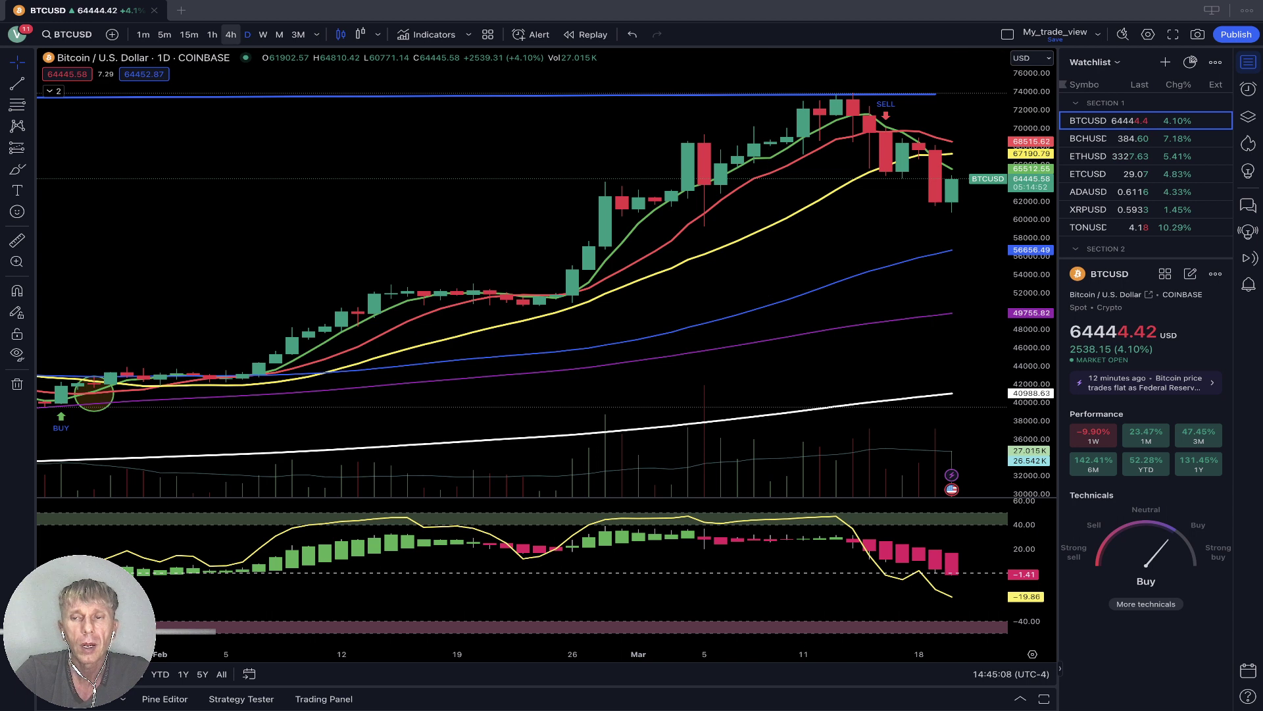
- Review Bitcoin on 4-hour then hourly candles, then switch to the BCHUSD chart
click(231, 34)
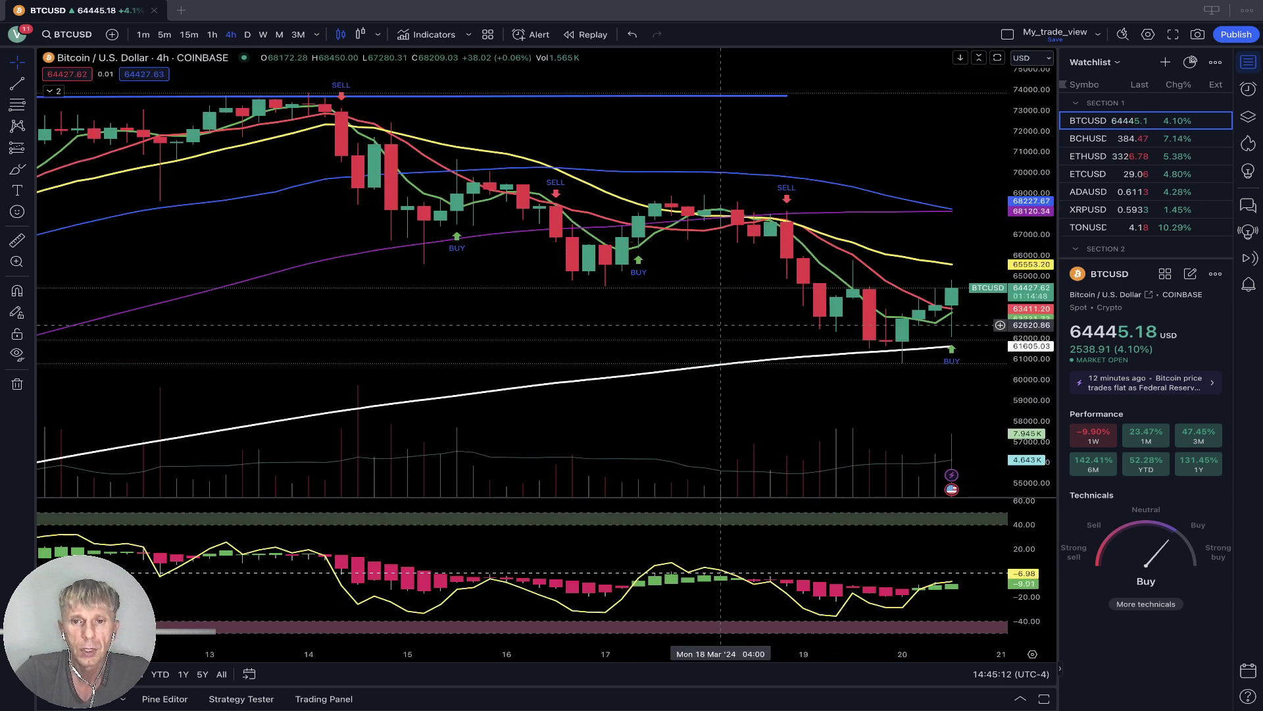
scroll(621, 326, right, 1)
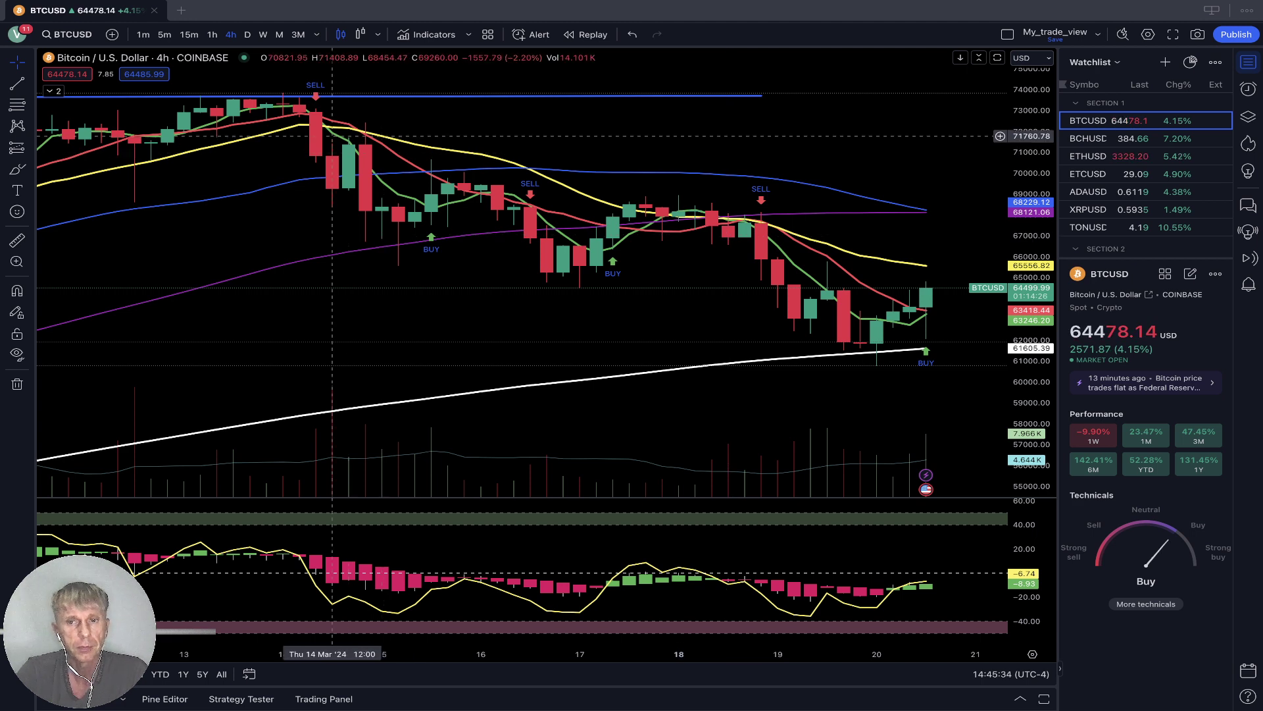
click(213, 34)
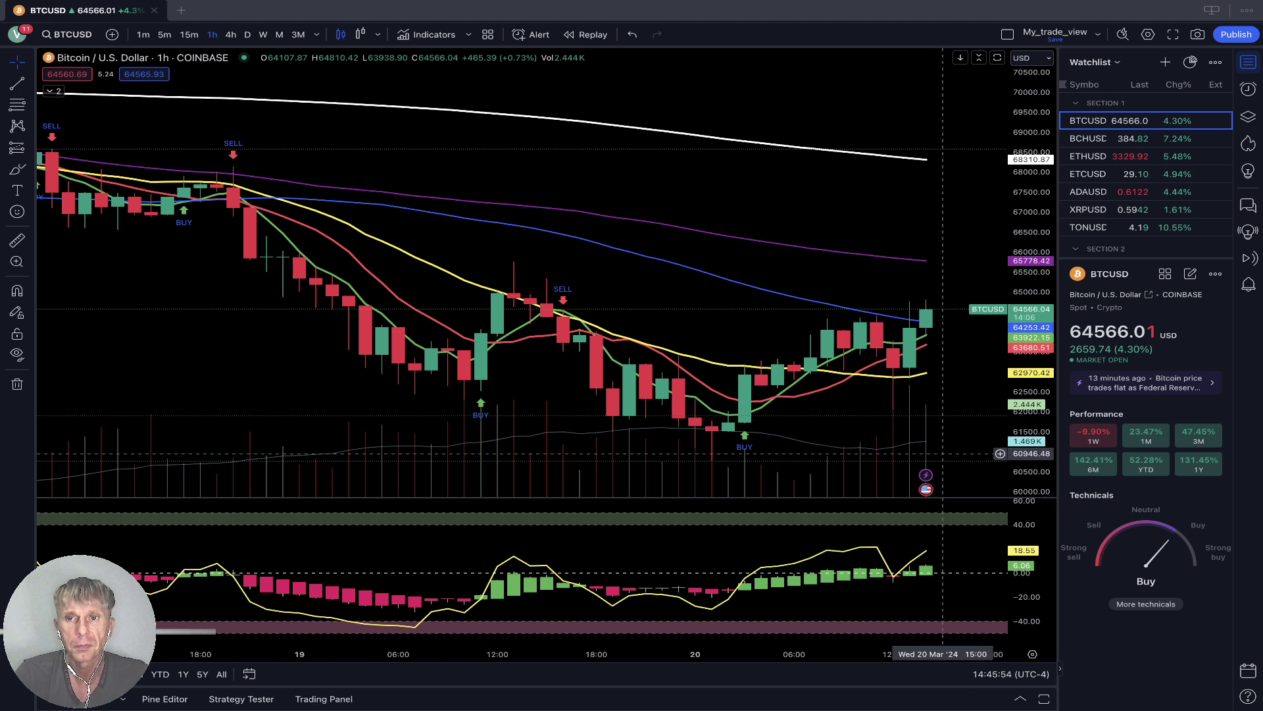
click(1106, 139)
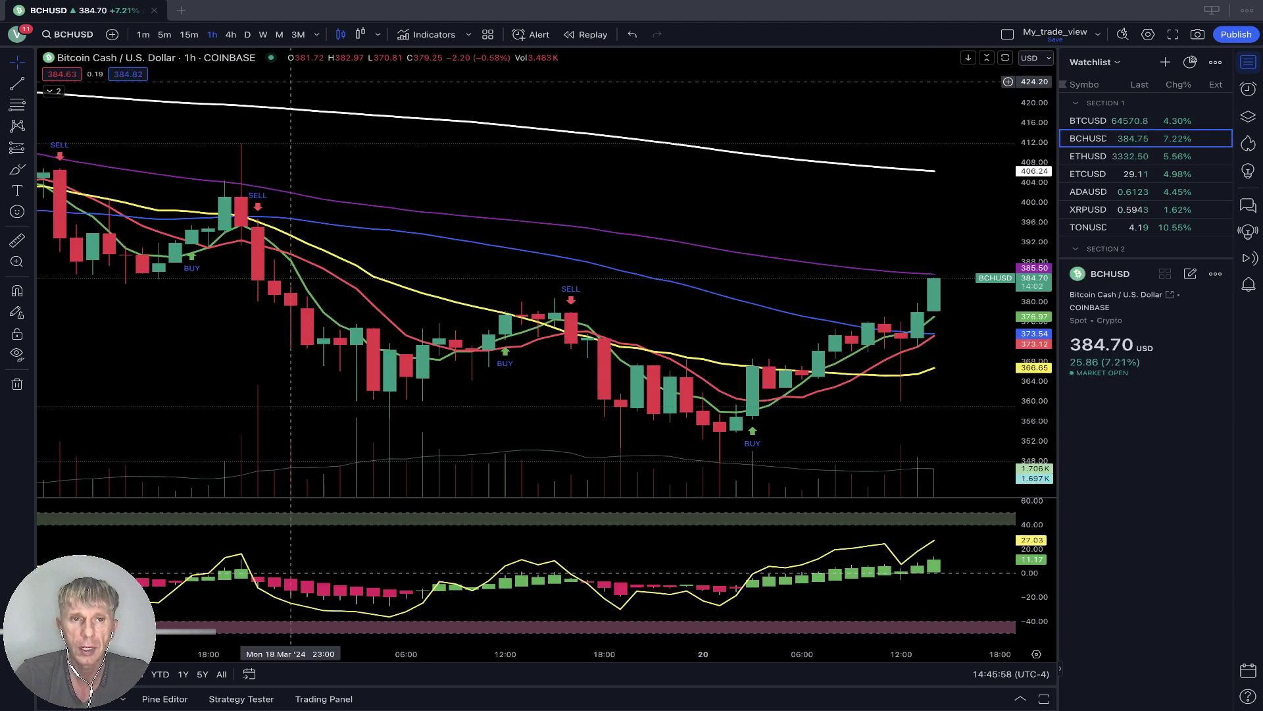
- Extend the Bitcoin Cash daily trendline to 07 Mar, then view 4-hour and hourly candles
click(247, 35)
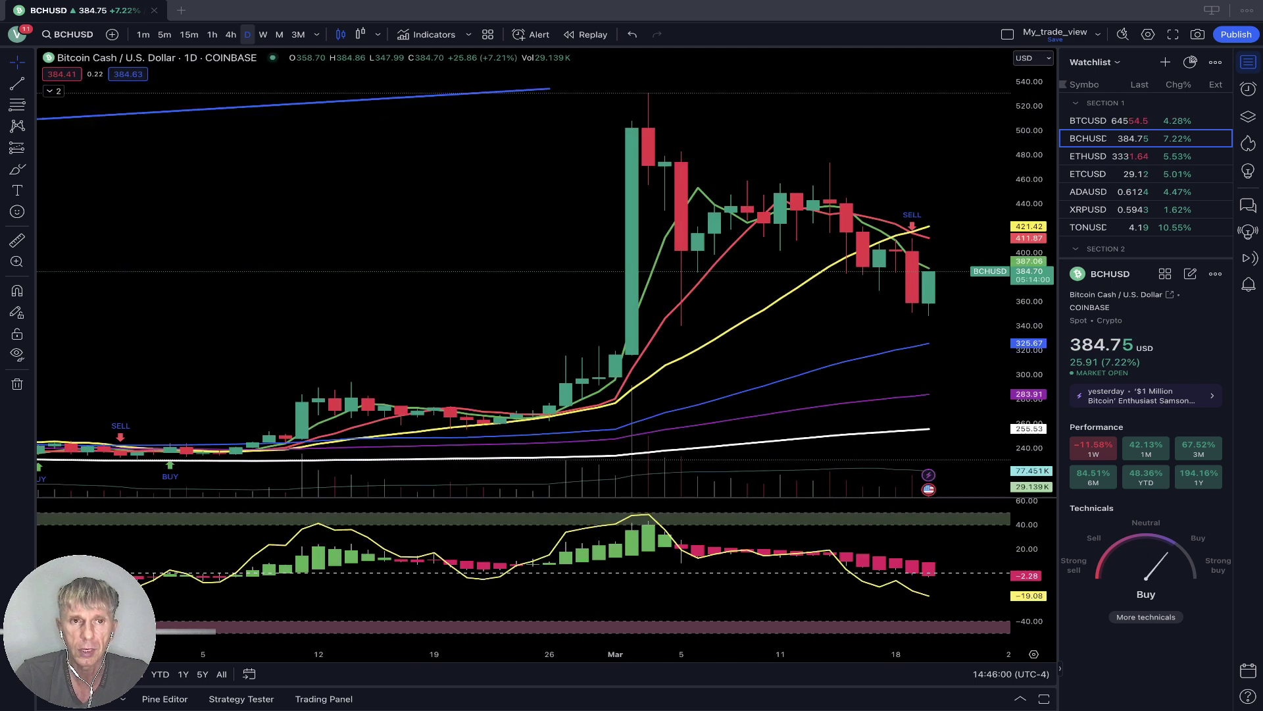
drag(456, 219, 319, 208)
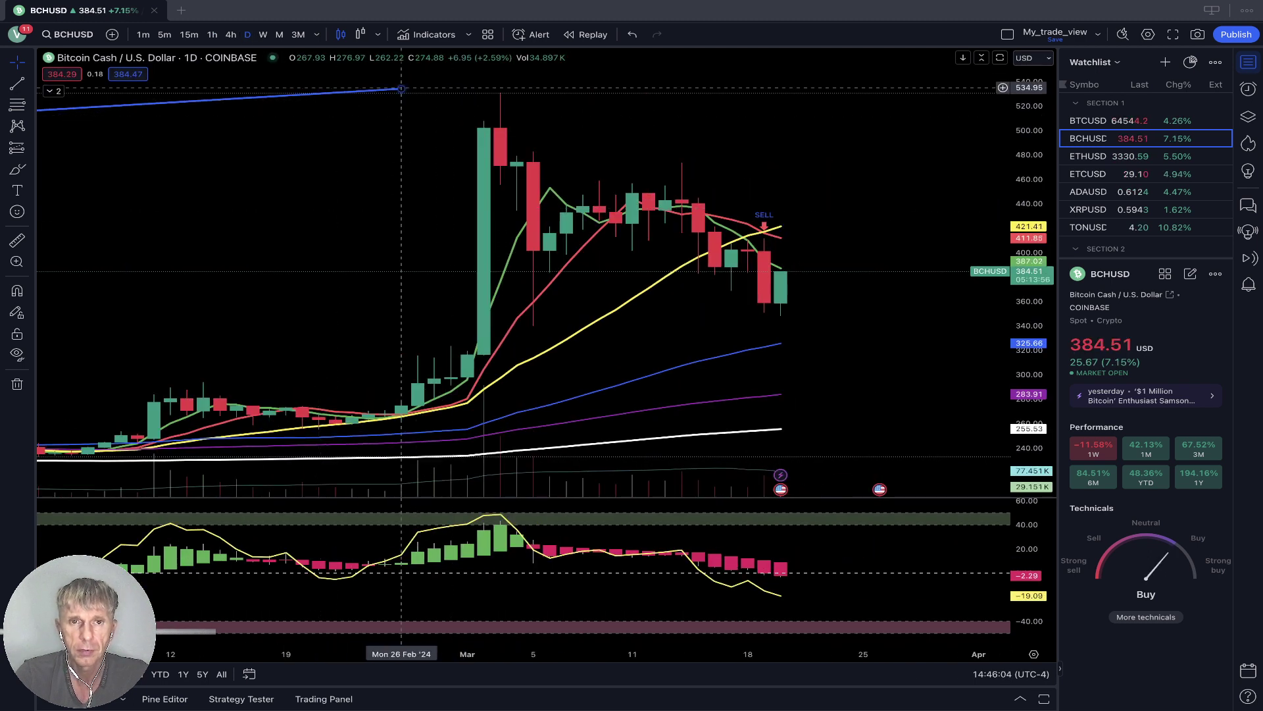
drag(402, 88, 566, 90)
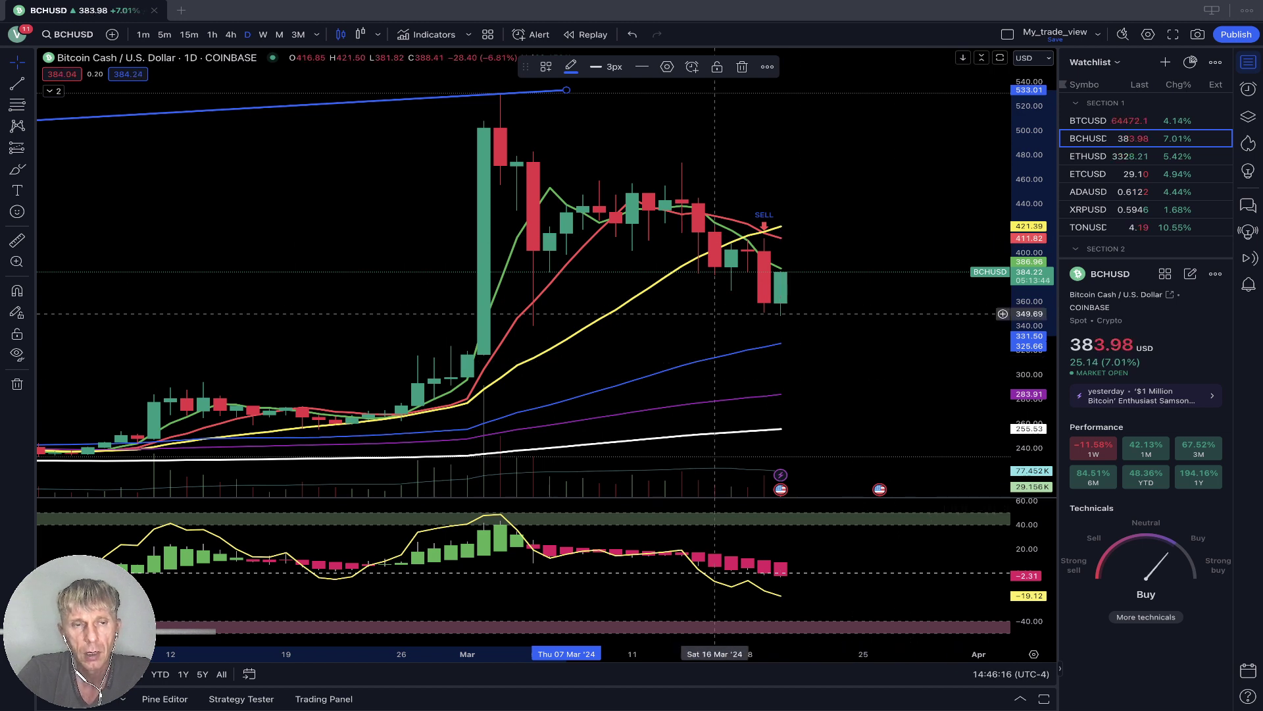
click(230, 34)
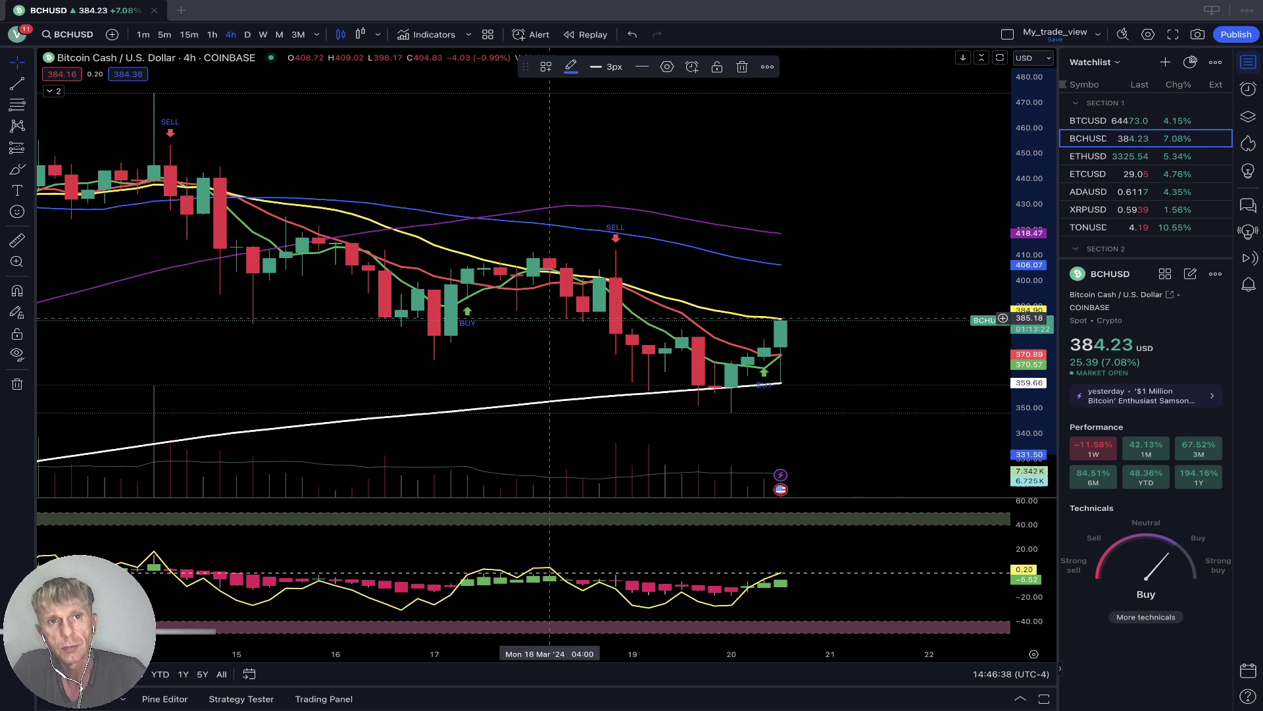
click(212, 34)
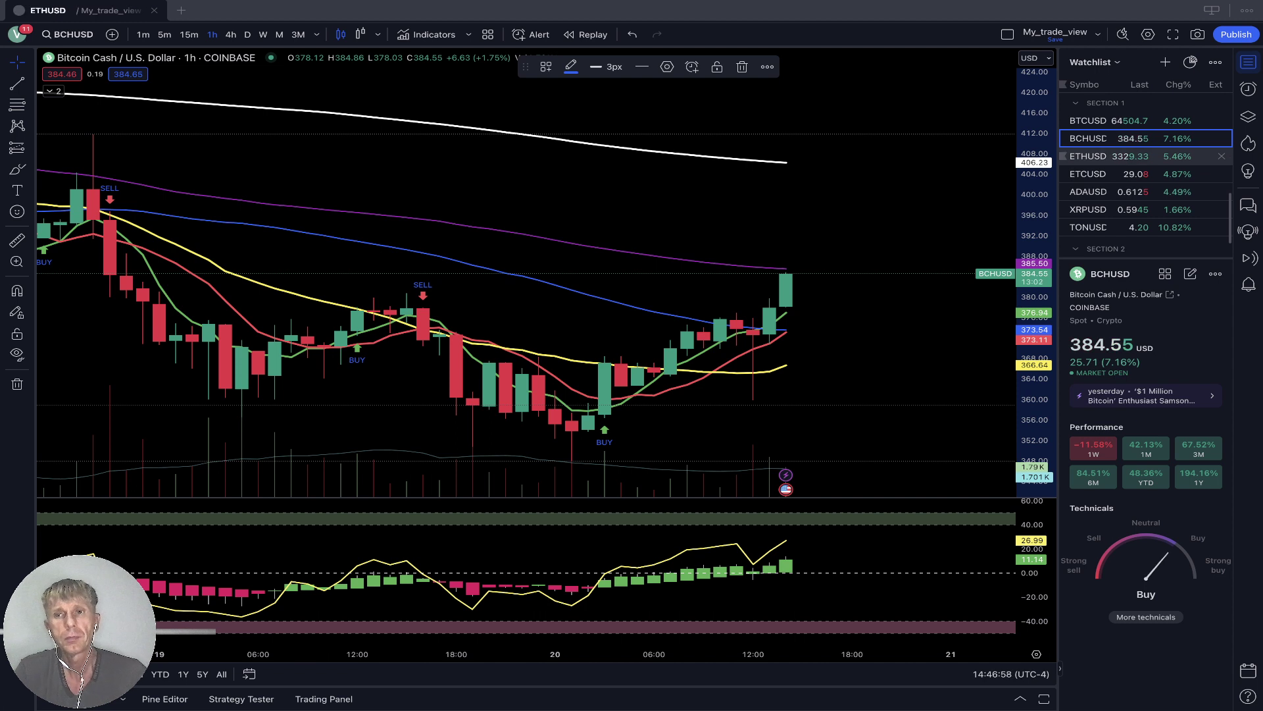
- Review ETHUSD on daily, 4-hour and hourly candles, then switch to ETCUSD
click(1105, 156)
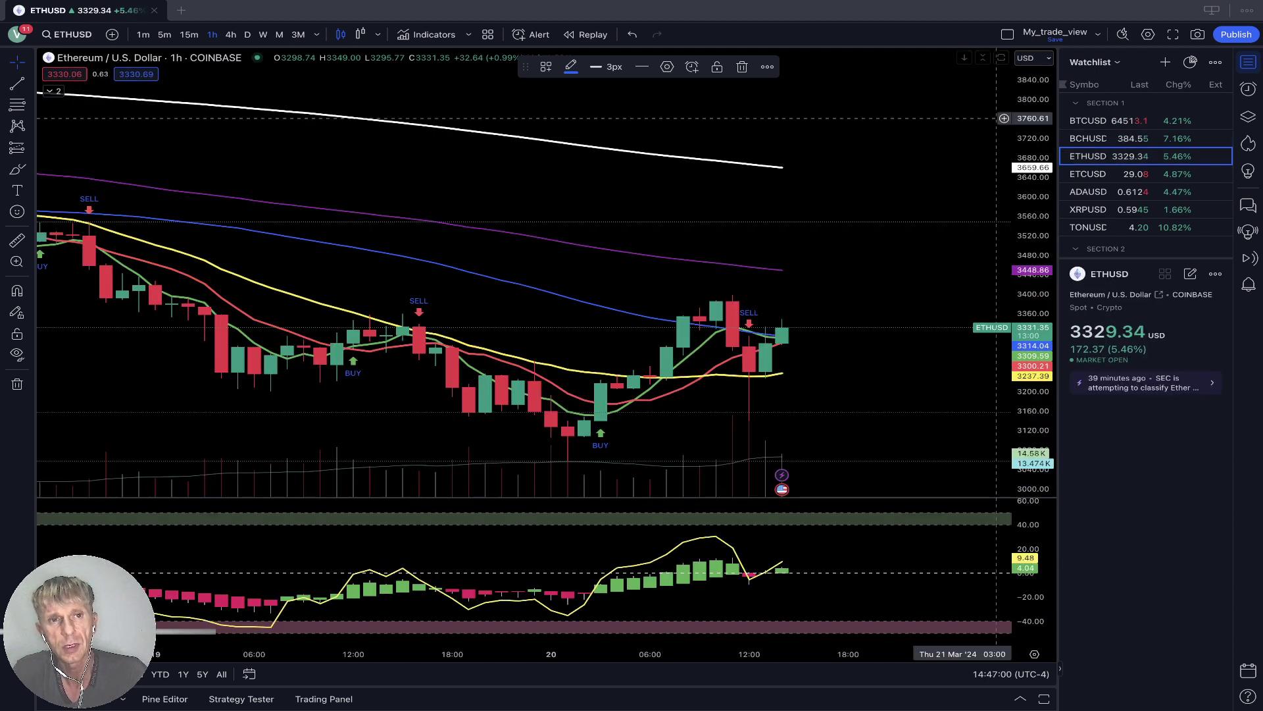
click(247, 35)
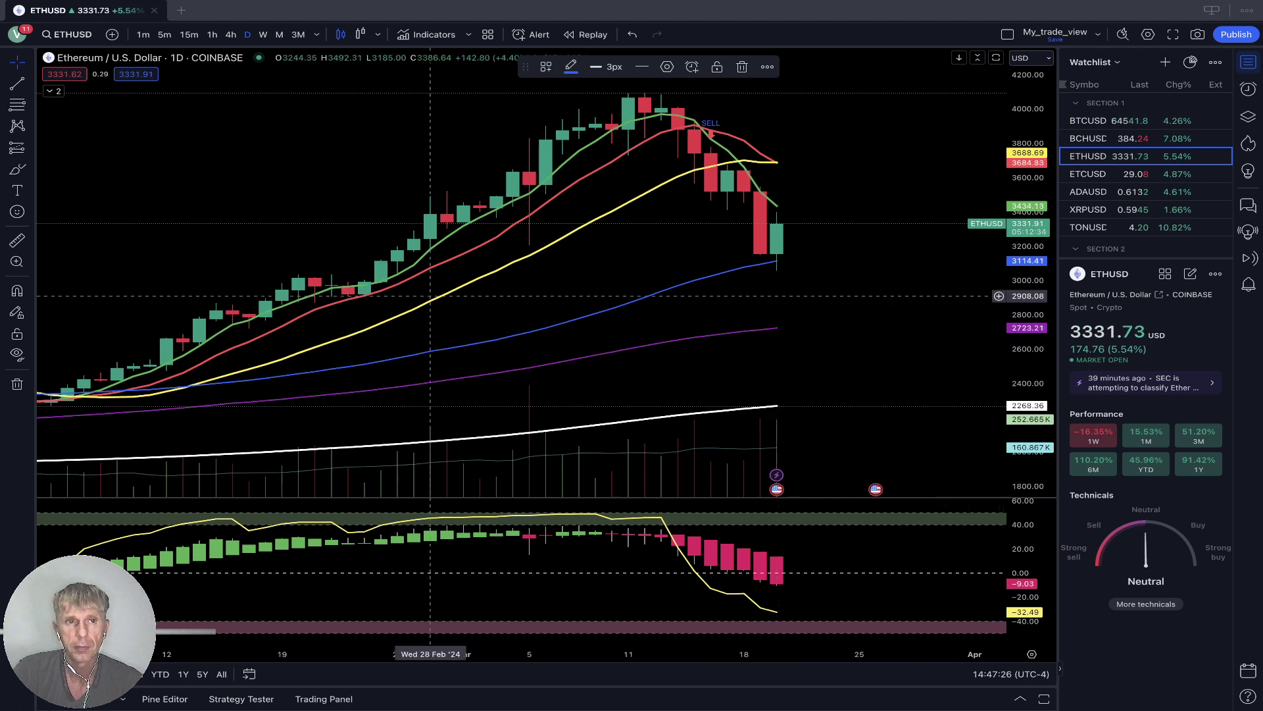
click(230, 35)
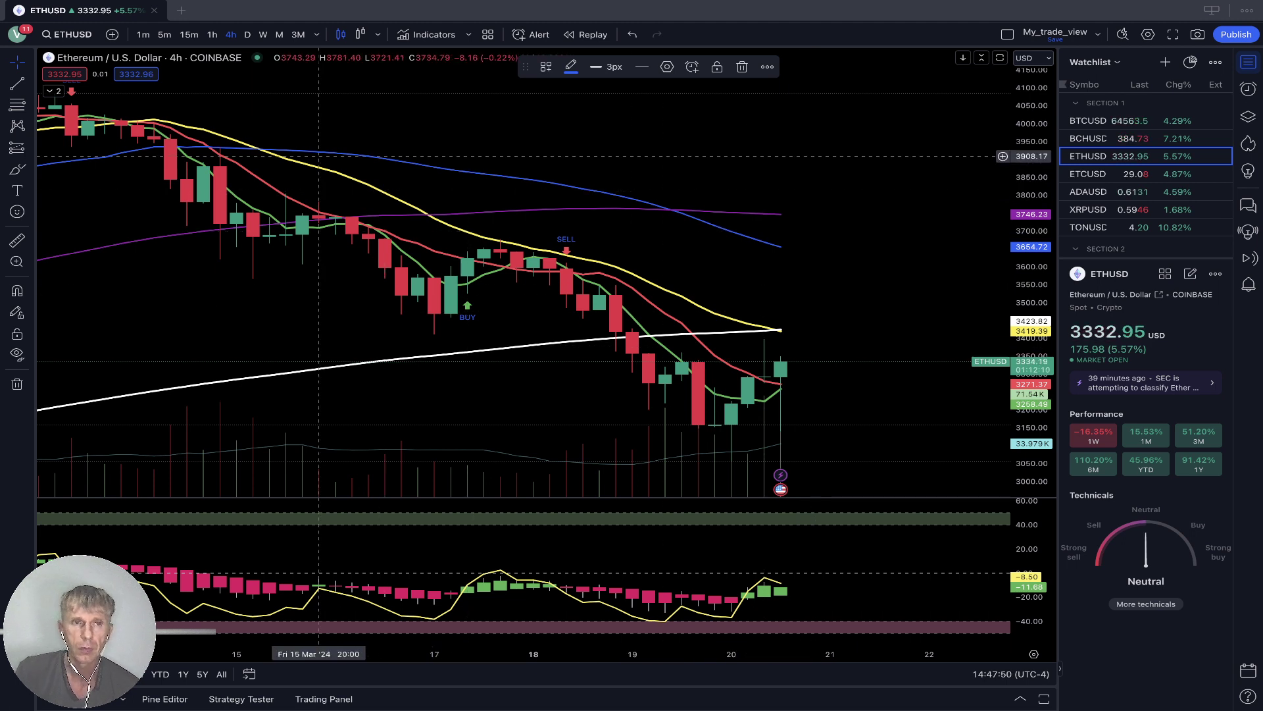
click(212, 35)
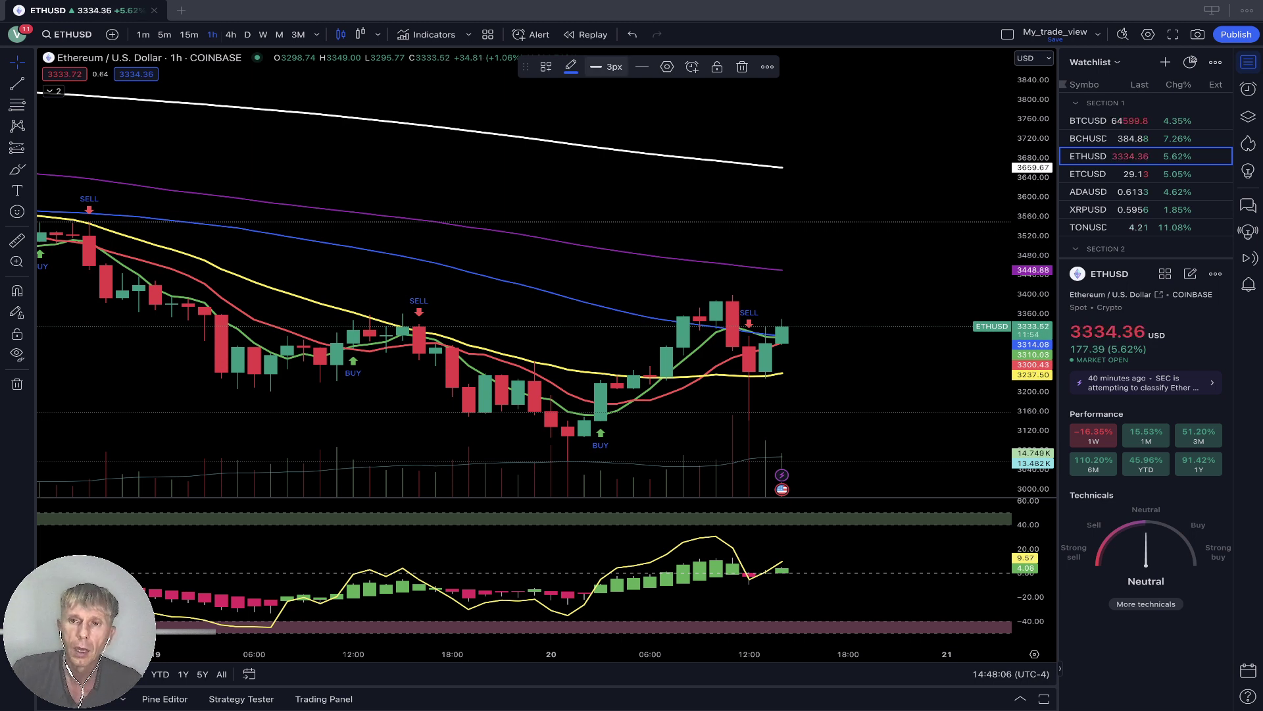
click(1093, 174)
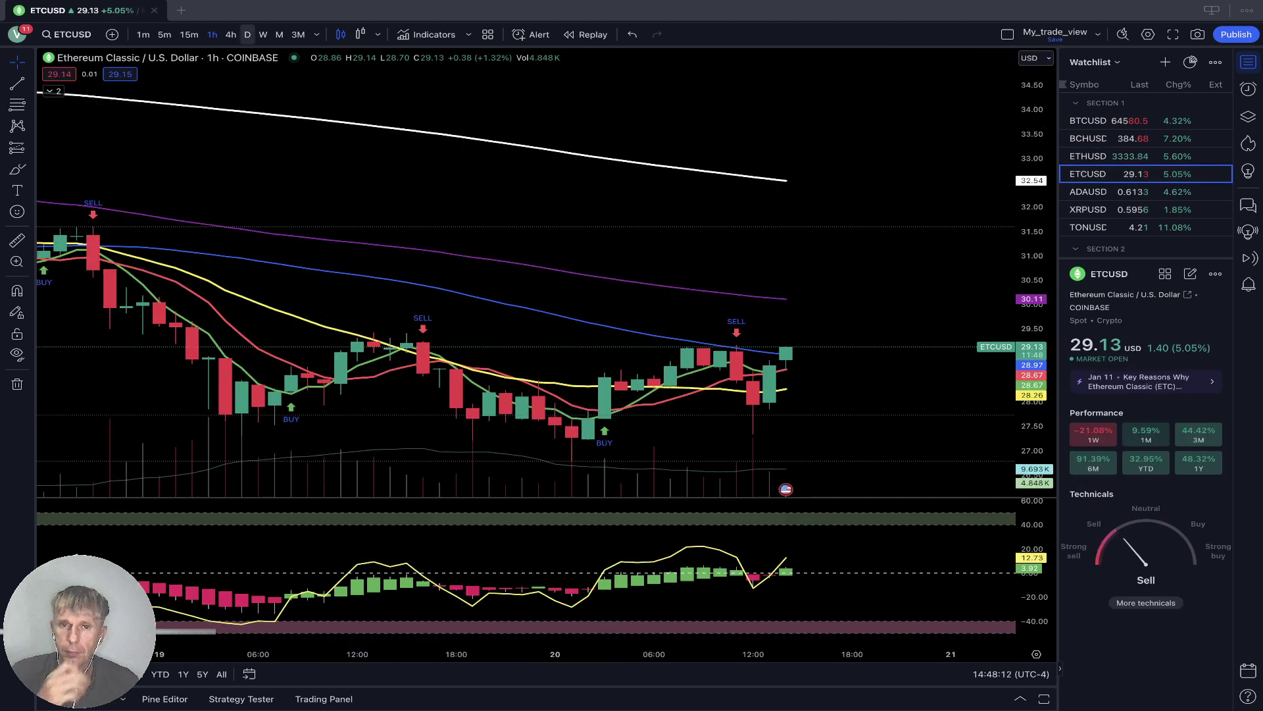
- Review ETCUSD on daily, 4-hour and 1-hour candles, then move to ADAUSD
click(247, 35)
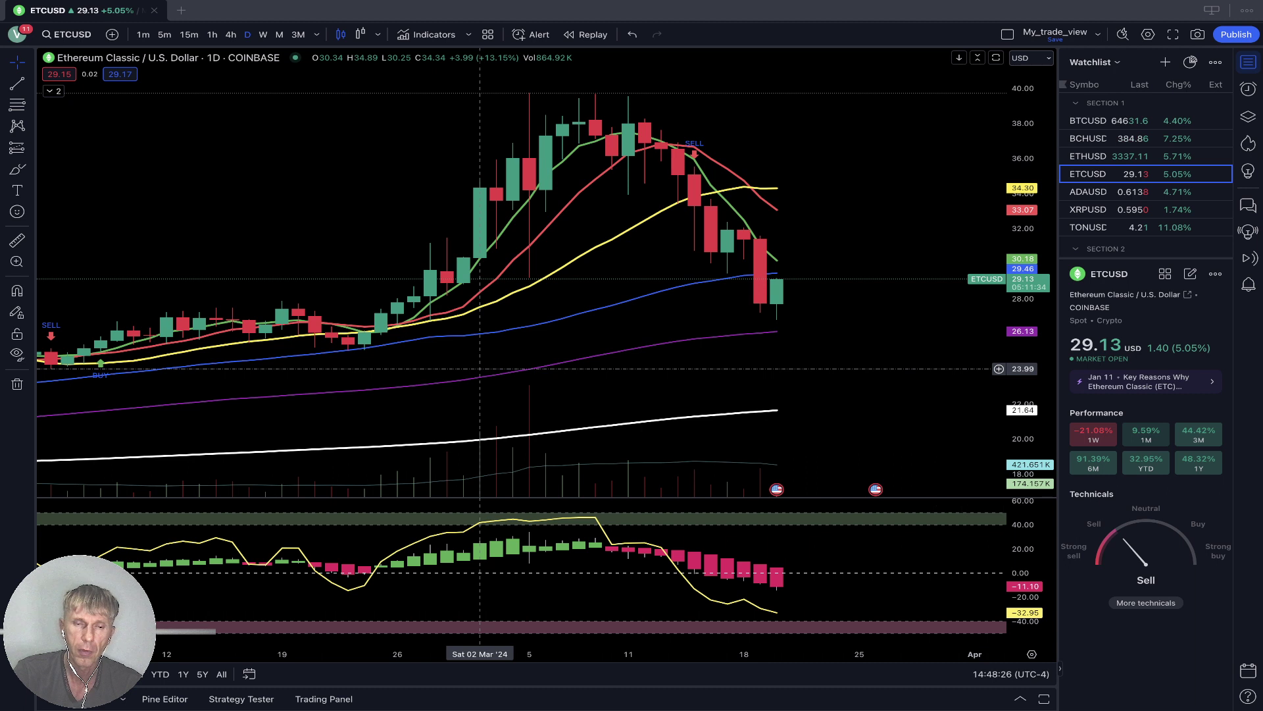
click(232, 35)
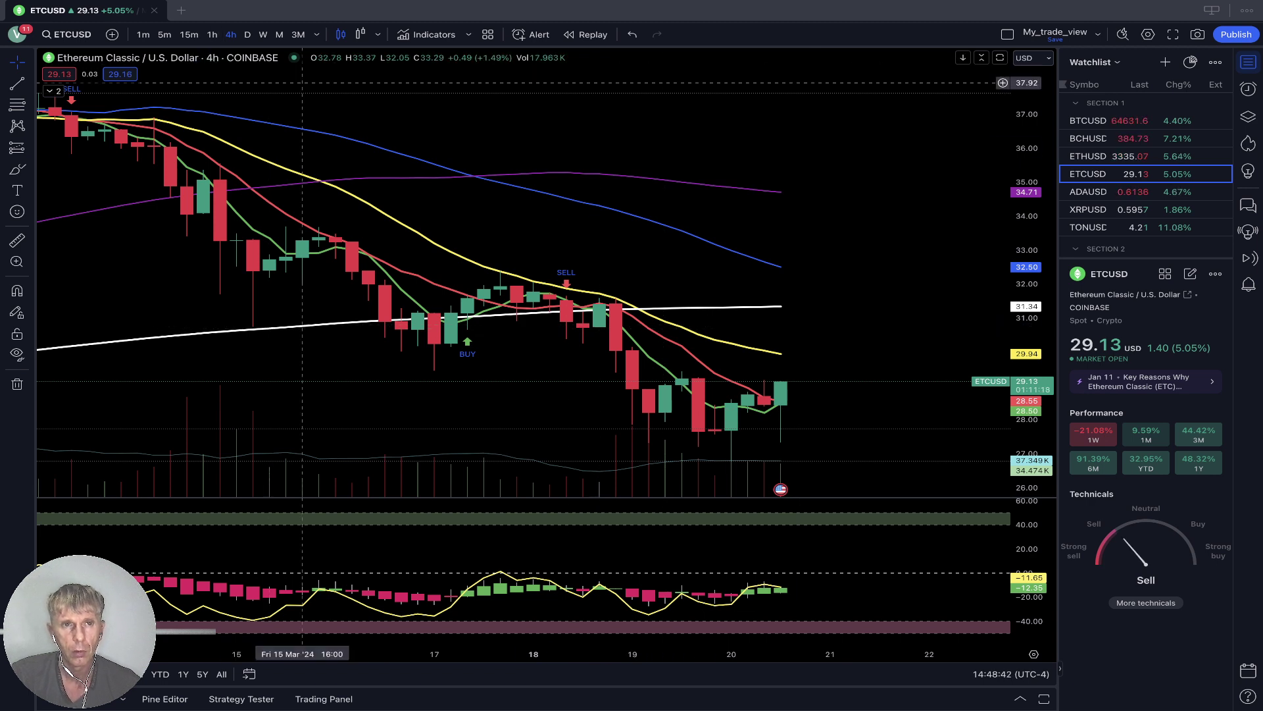
click(212, 35)
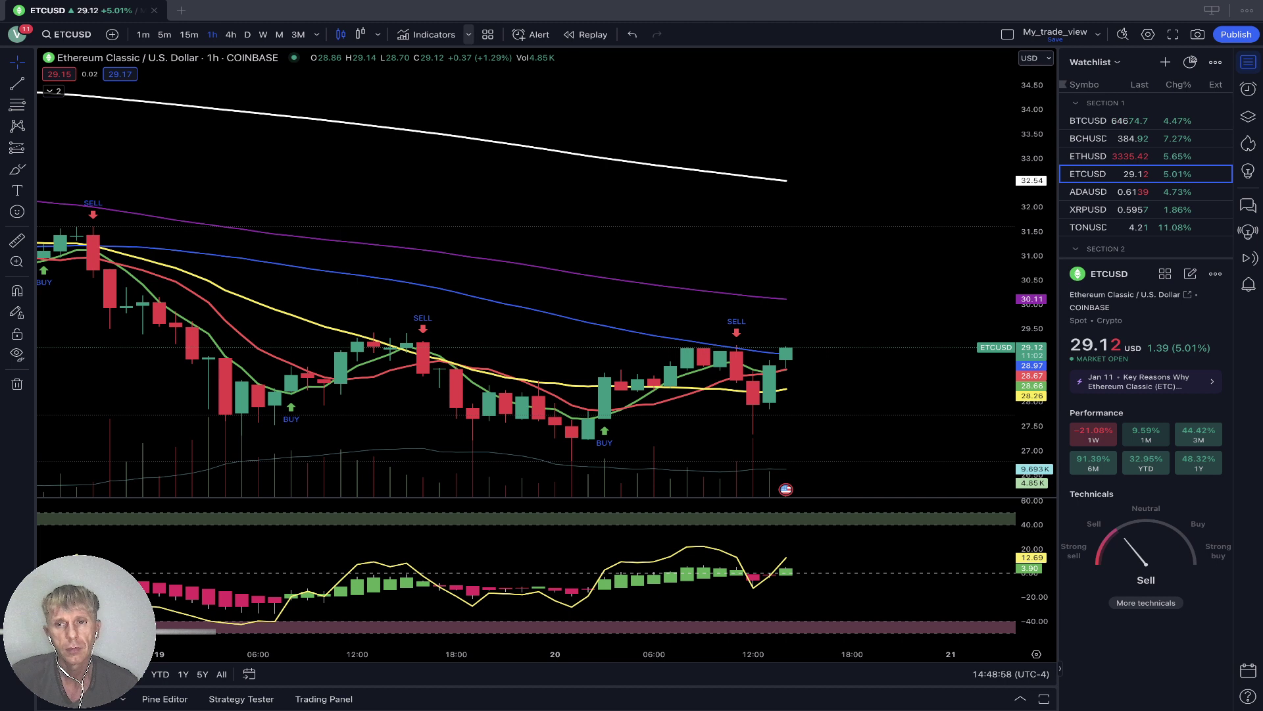
click(1092, 192)
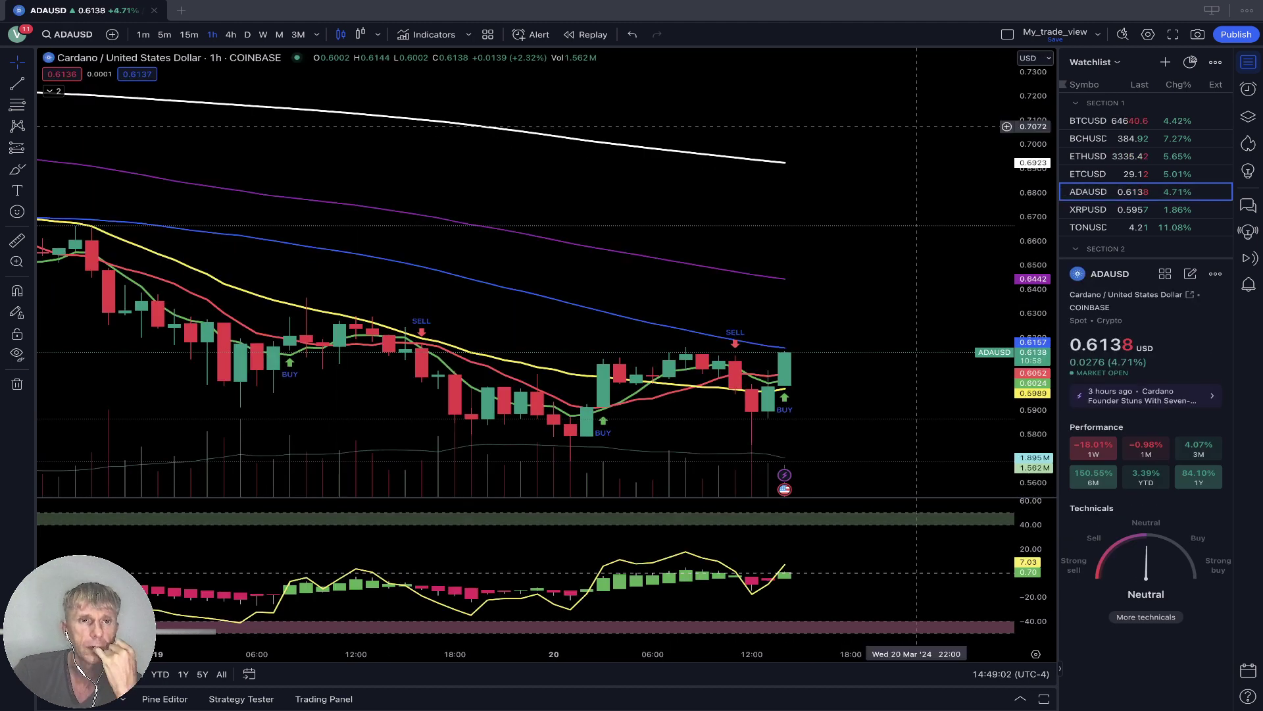
- Check ADAUSD on daily, 4-hour and hourly candles, then move to XRPUSD
click(248, 35)
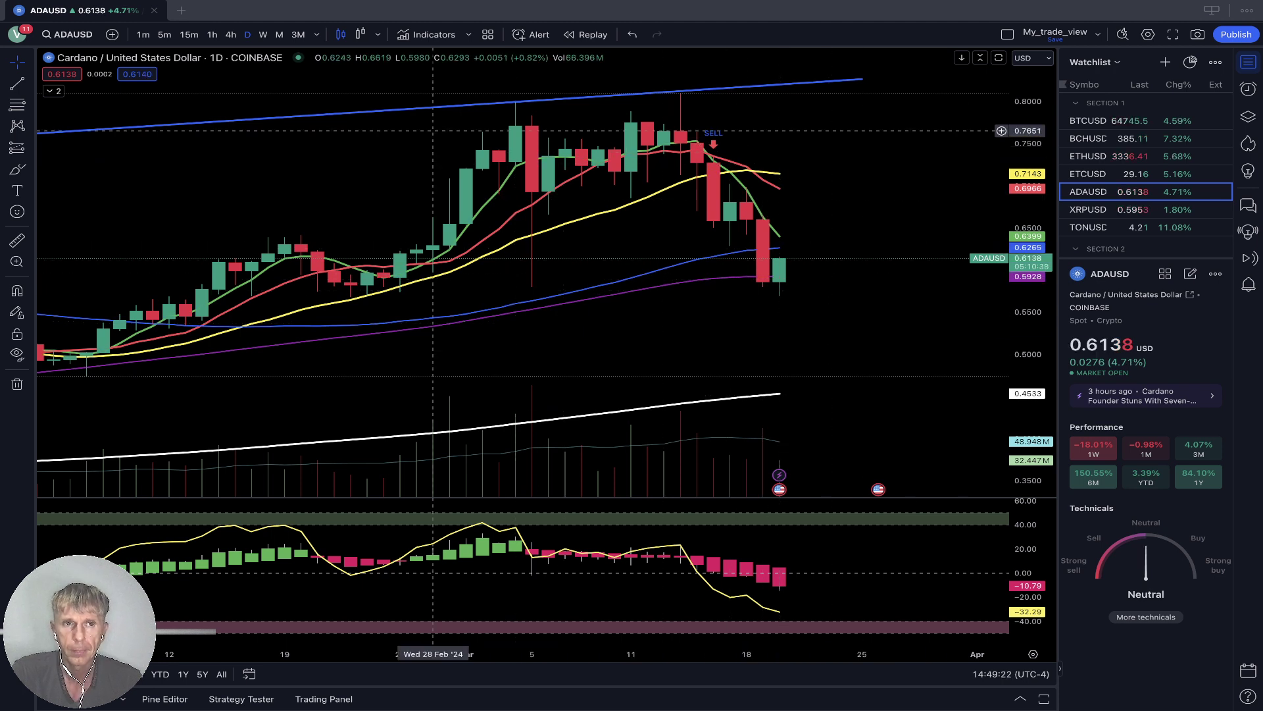
click(230, 35)
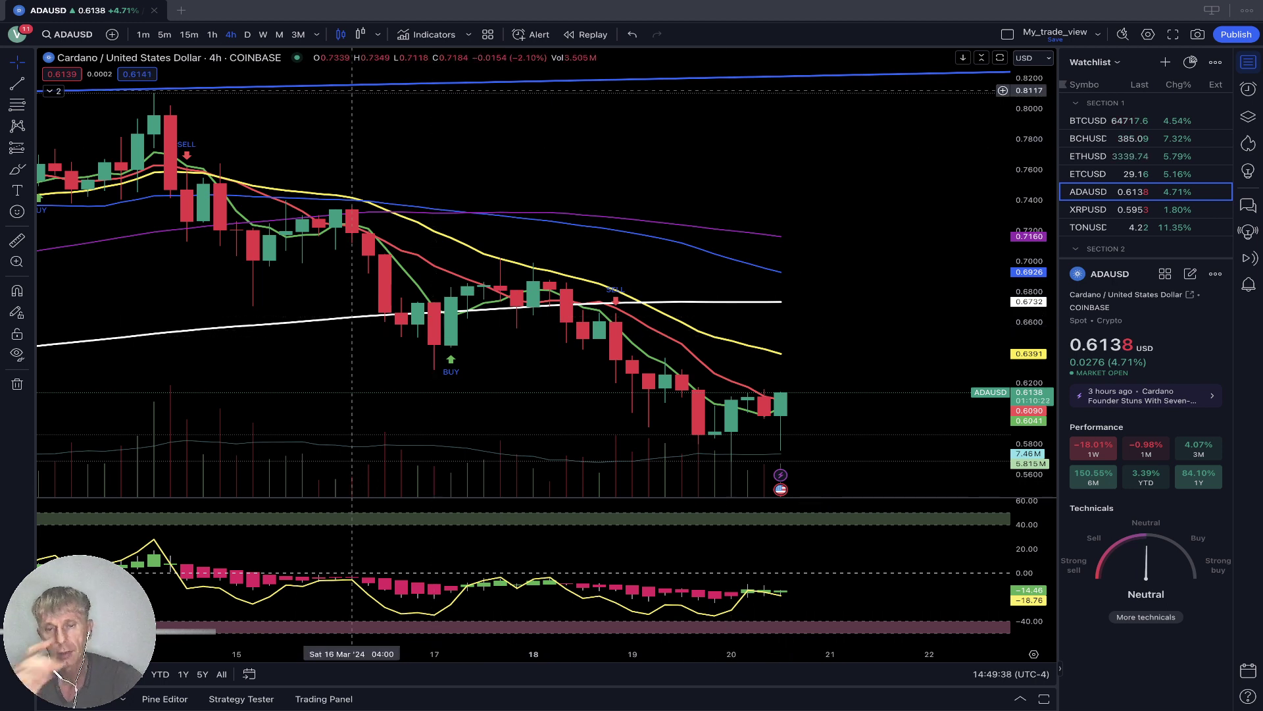
click(212, 34)
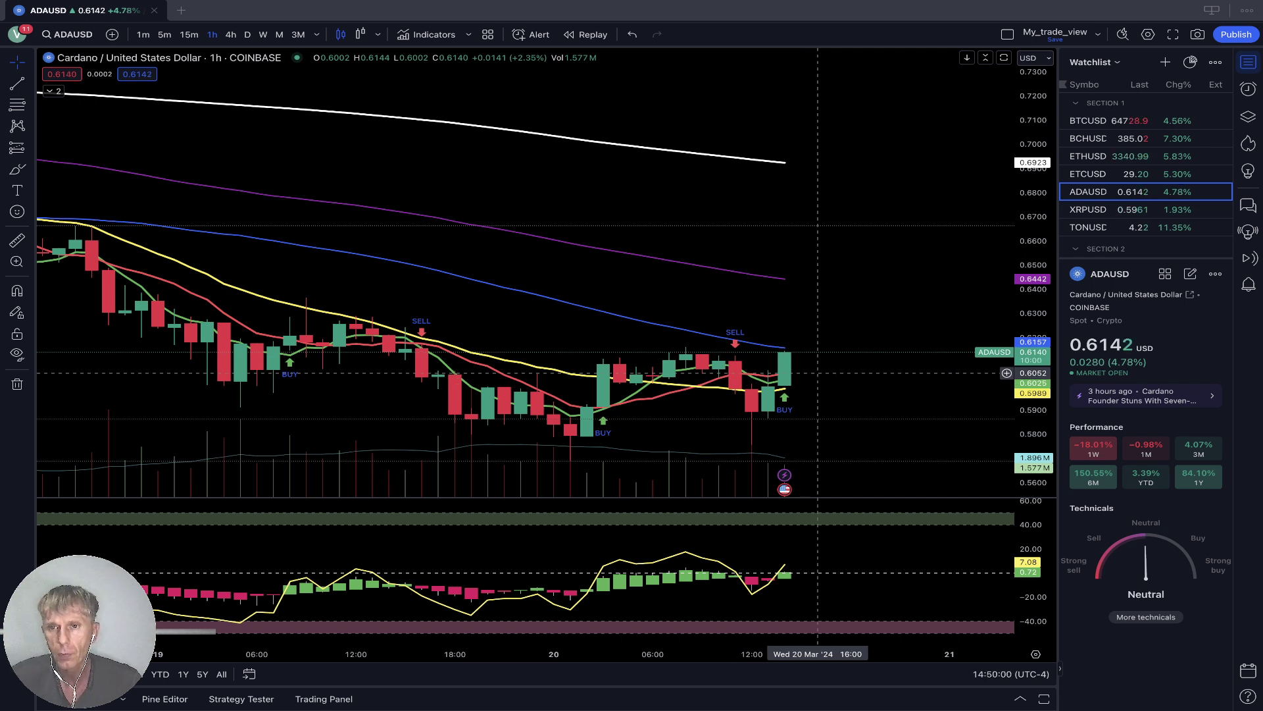
click(1105, 209)
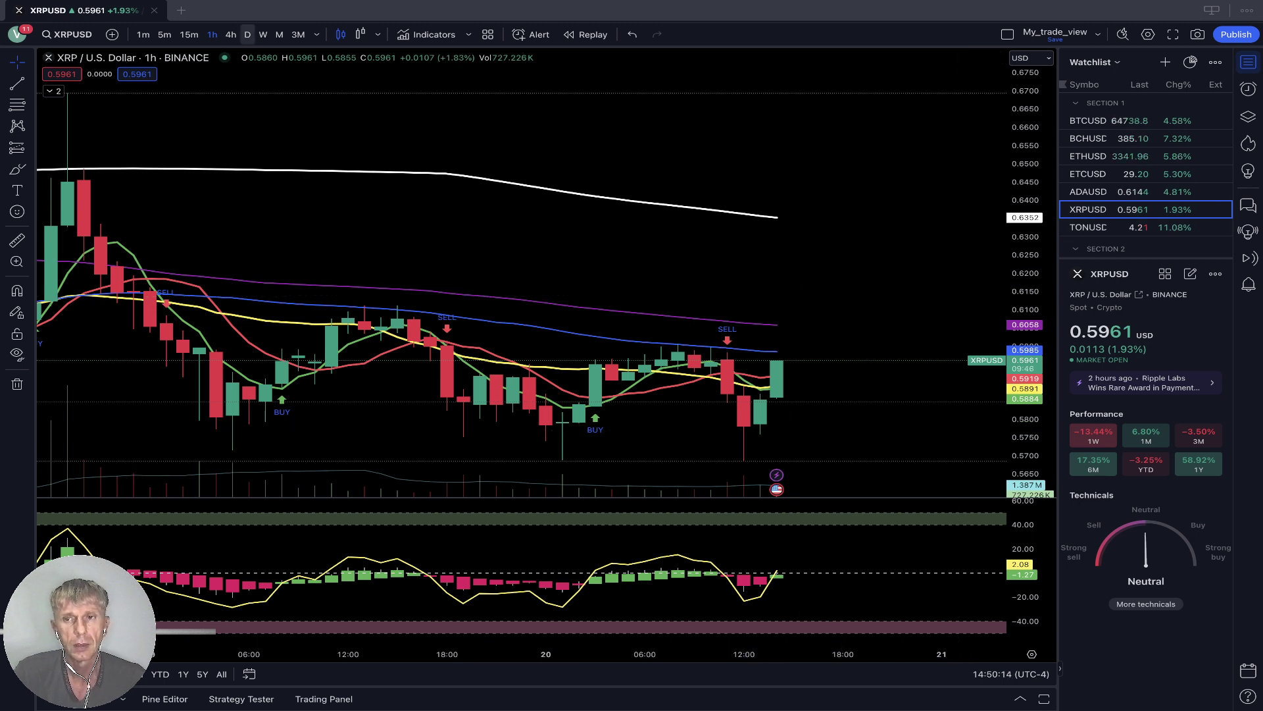
click(247, 35)
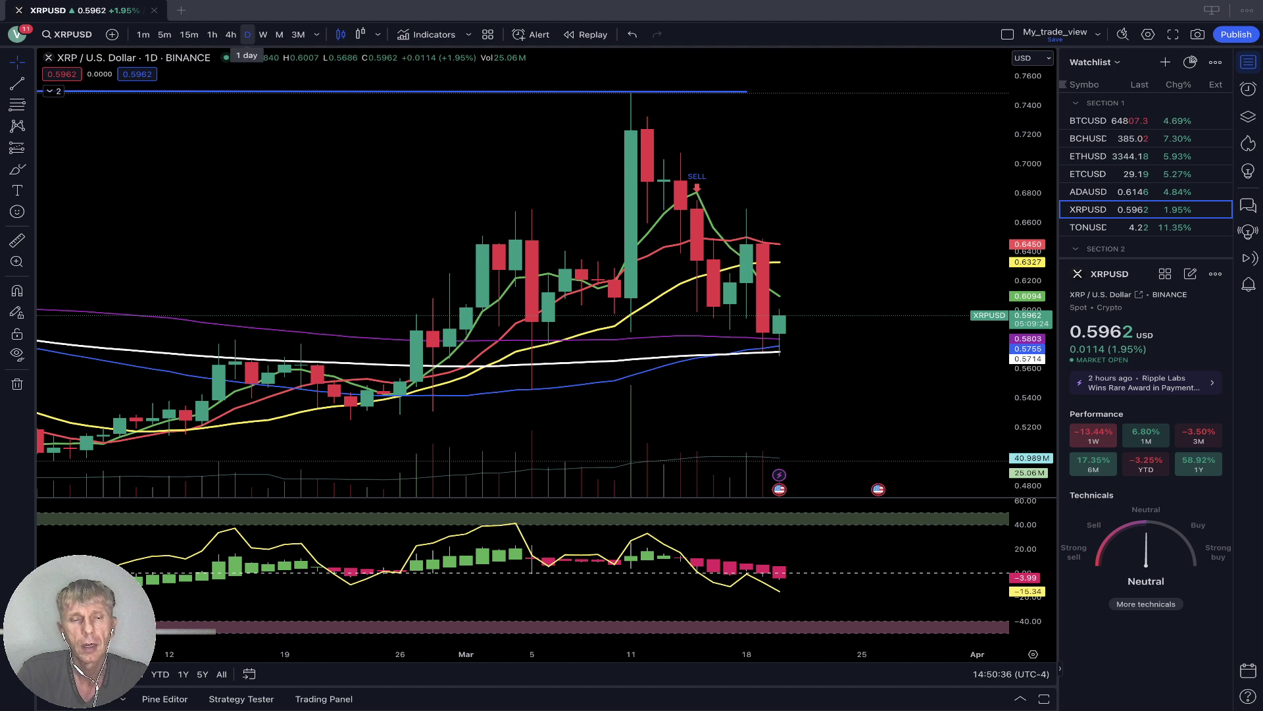
click(231, 35)
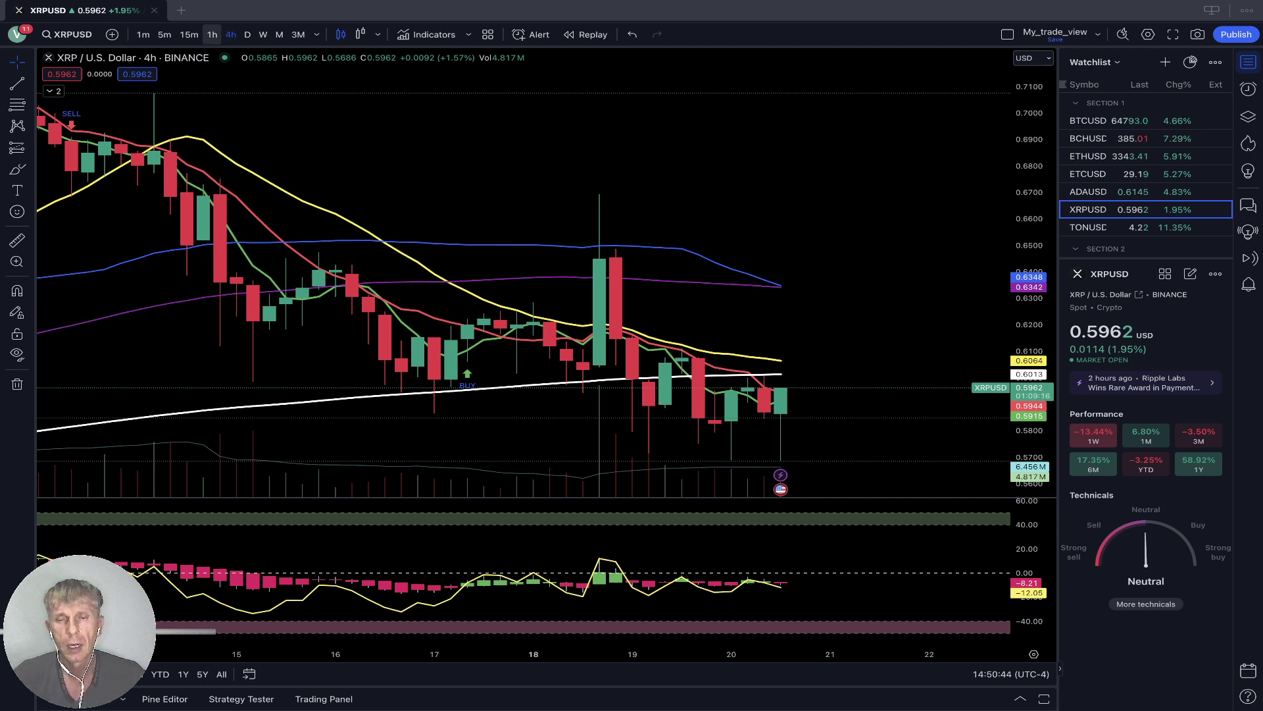
click(212, 35)
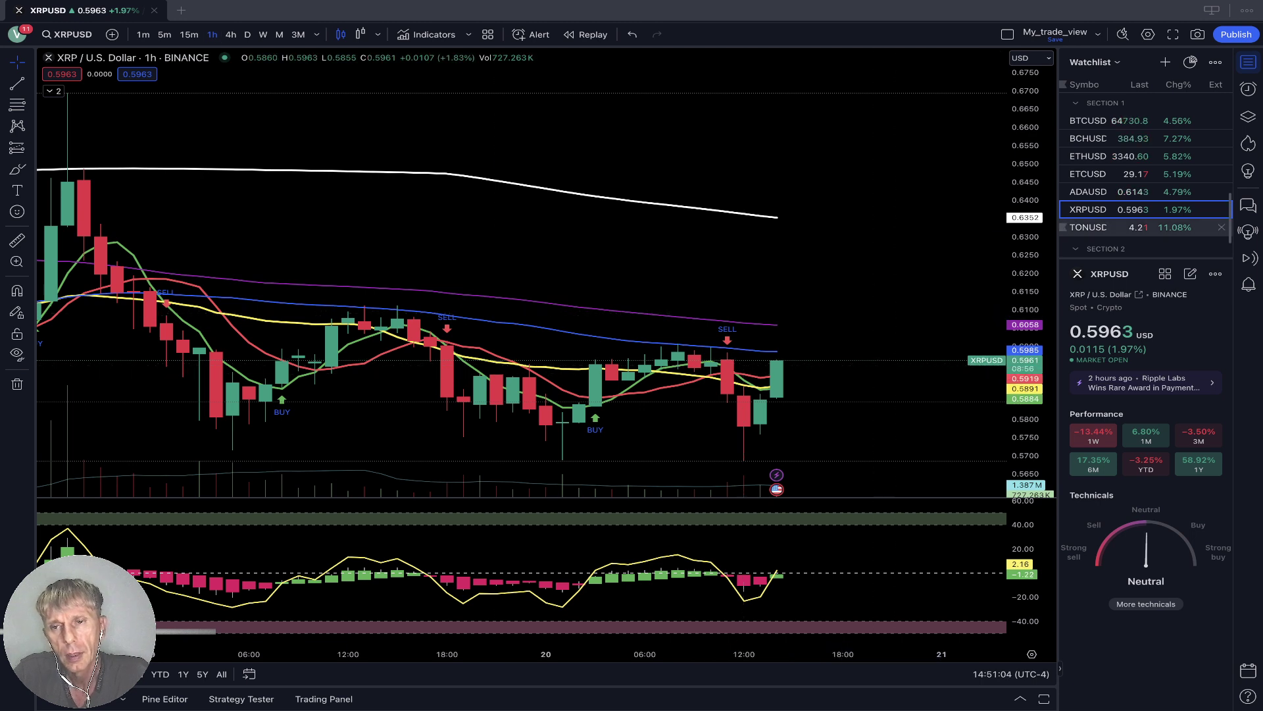
- Set the daily timeframe via XRPUSD and return to the Toncoin TONUSD chart
click(1105, 228)
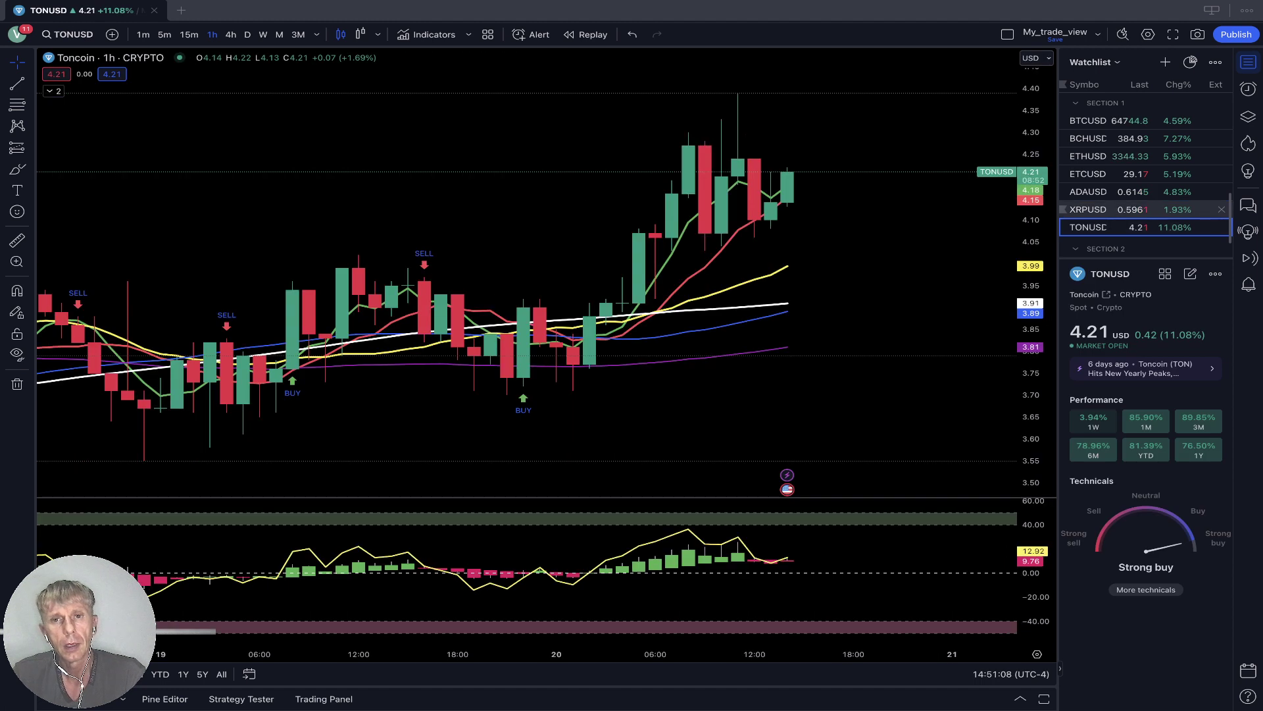
click(1106, 209)
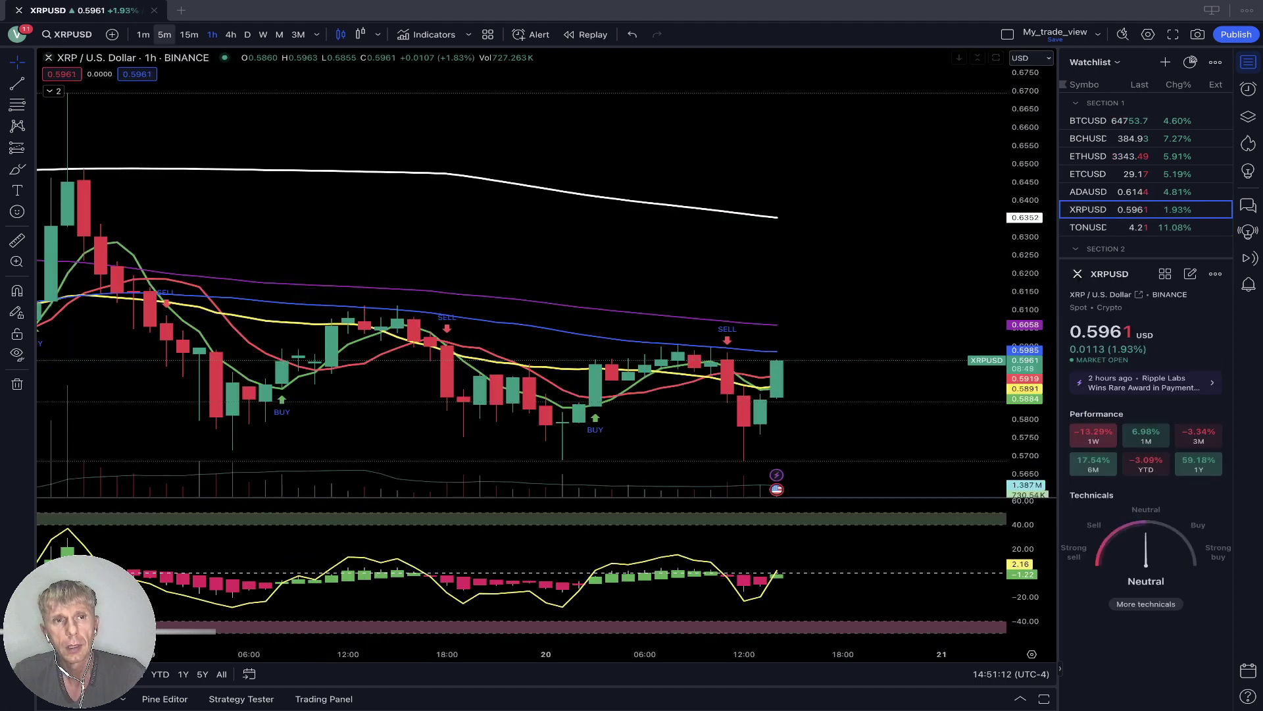
click(247, 34)
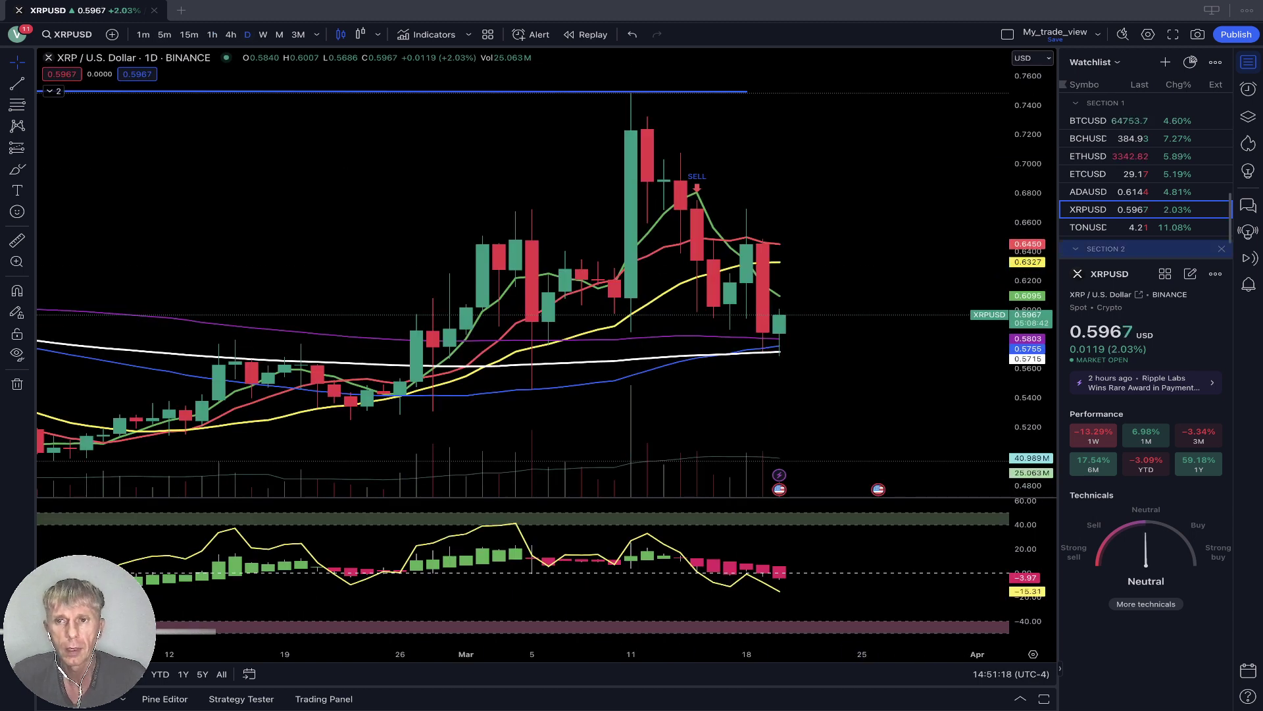
click(1093, 227)
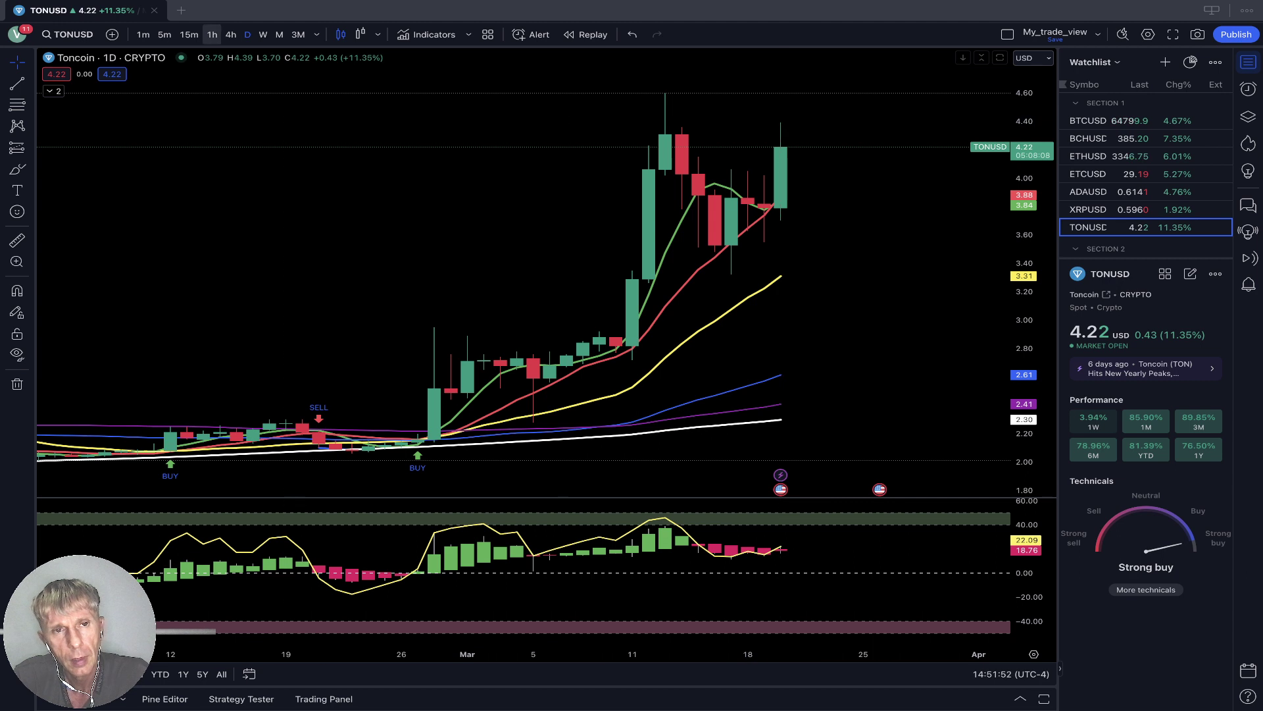
- Look at Toncoin on 4-hour candles, then go back to 1-hour
click(230, 35)
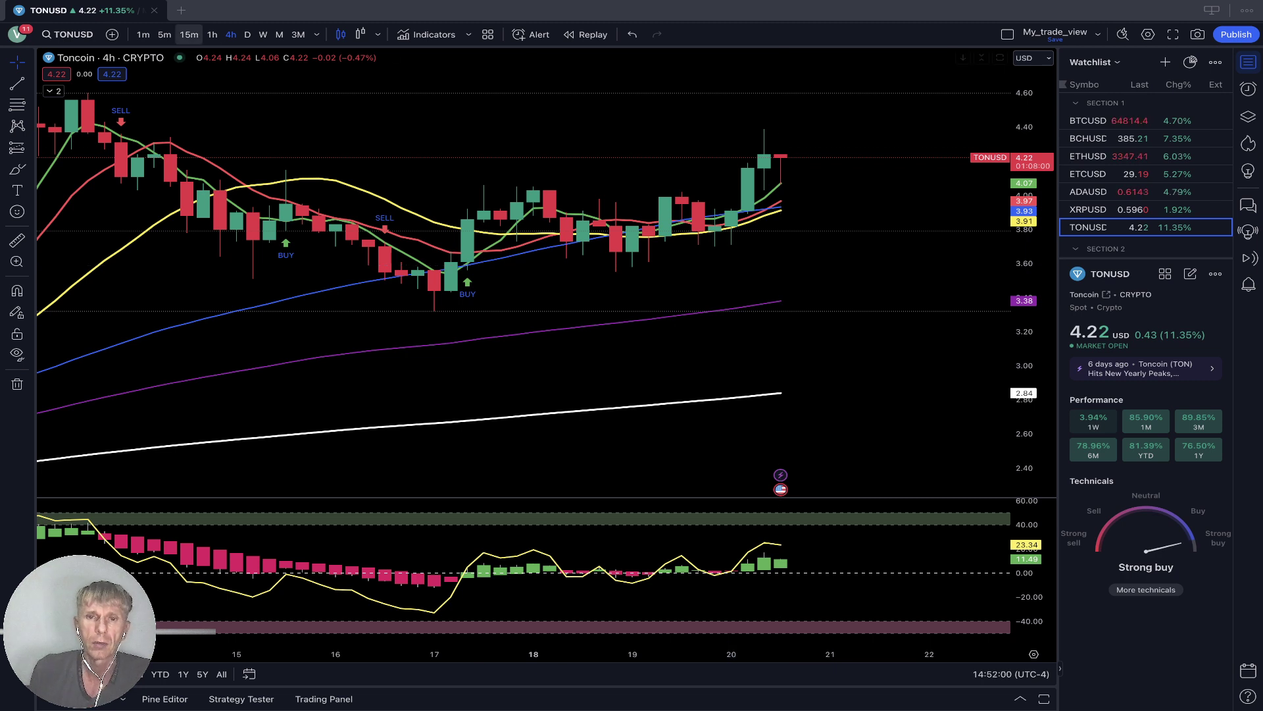
click(212, 34)
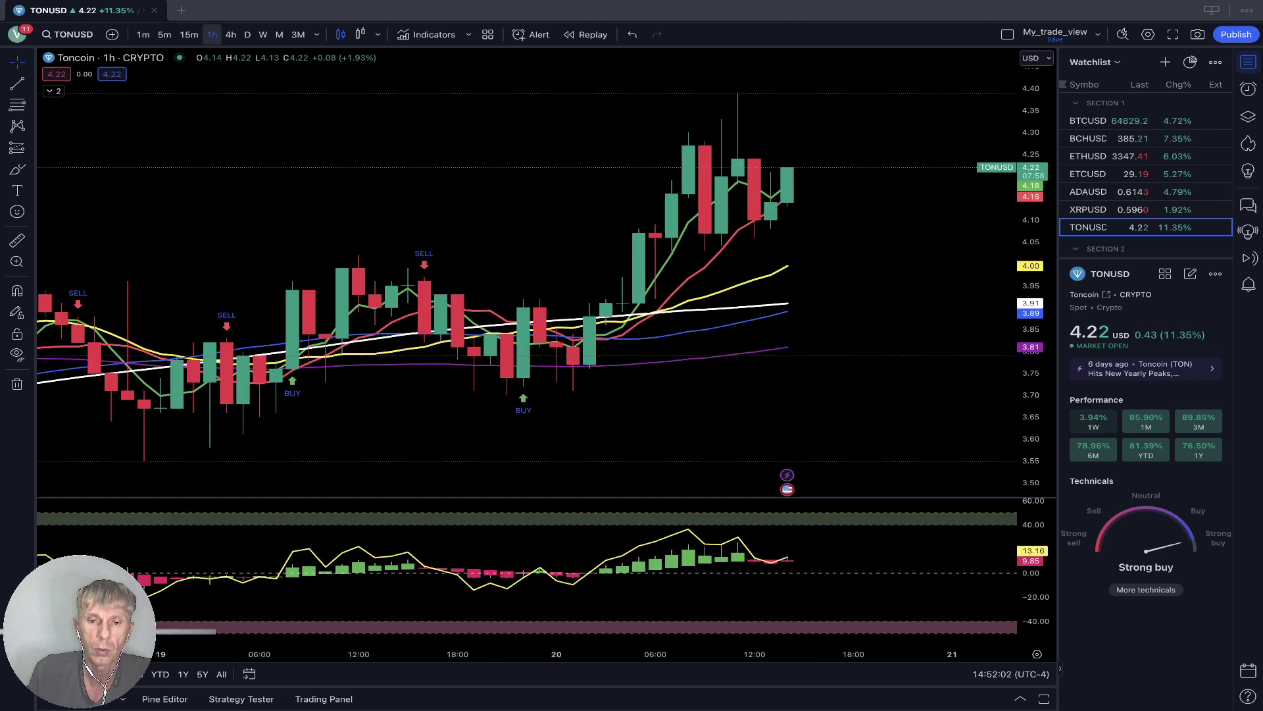